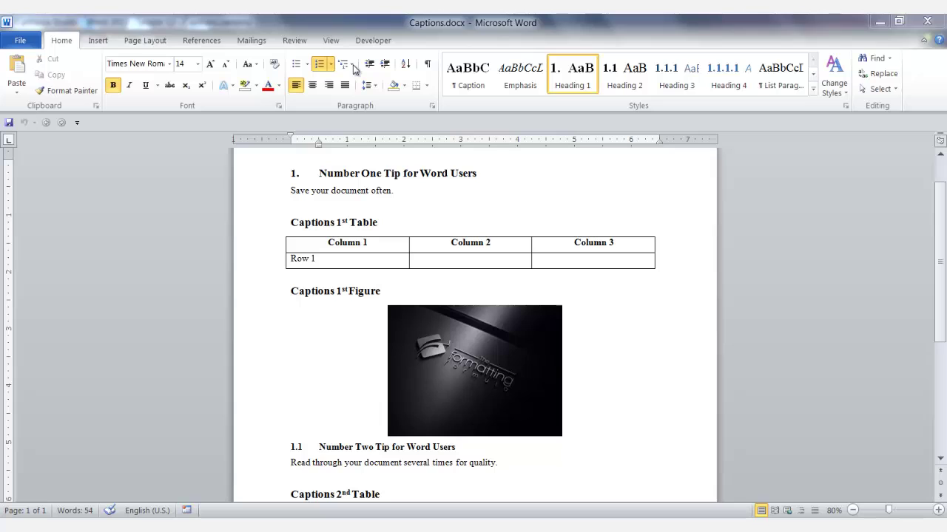
Open the Modify Style dialog for the 'Headings for Captions' list style from Multilevel List.
left_click(353, 64)
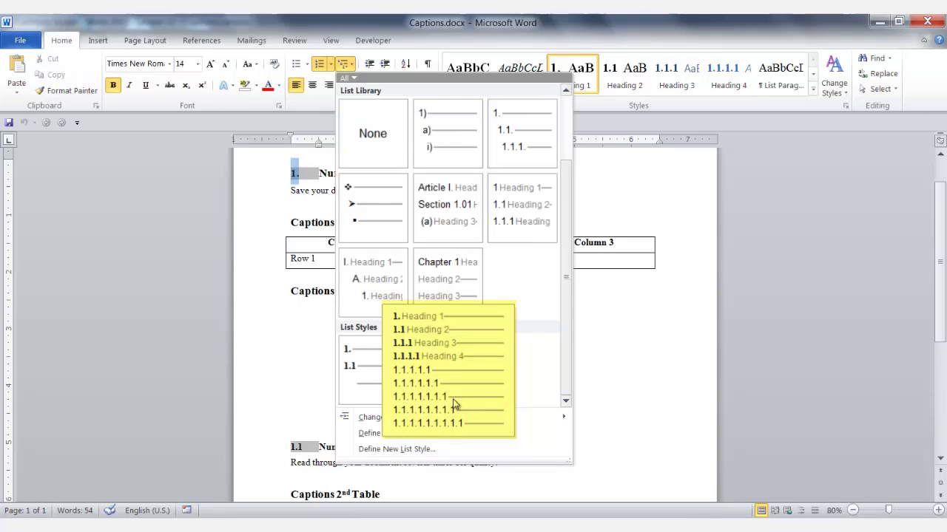
mouse_move(372, 366)
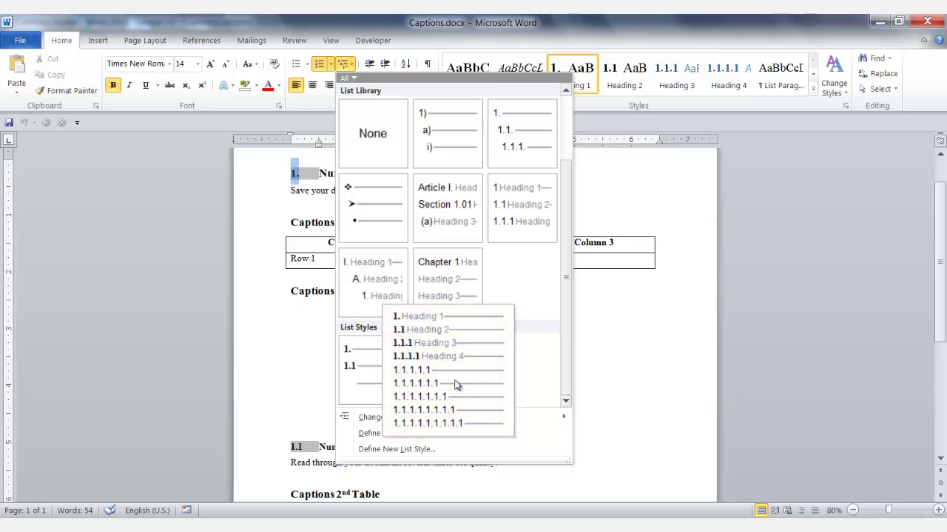
right_click(457, 384)
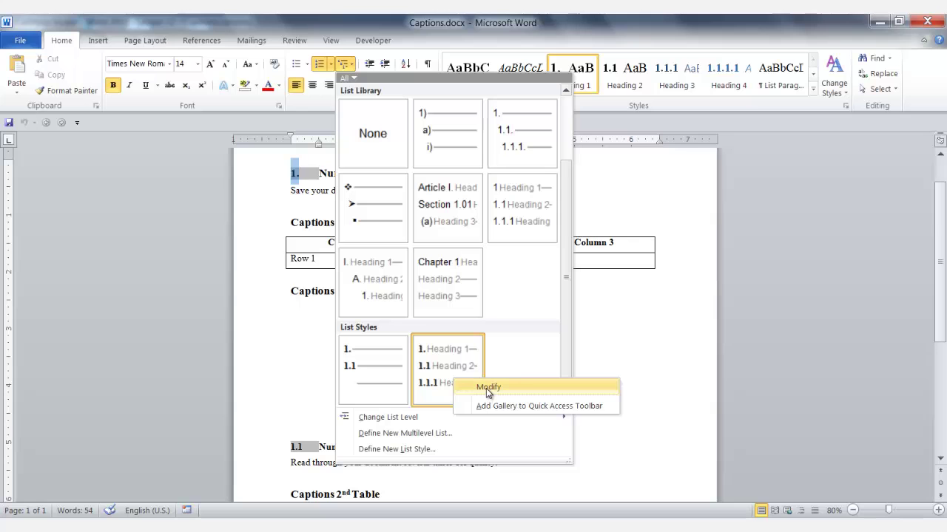
left_click(488, 387)
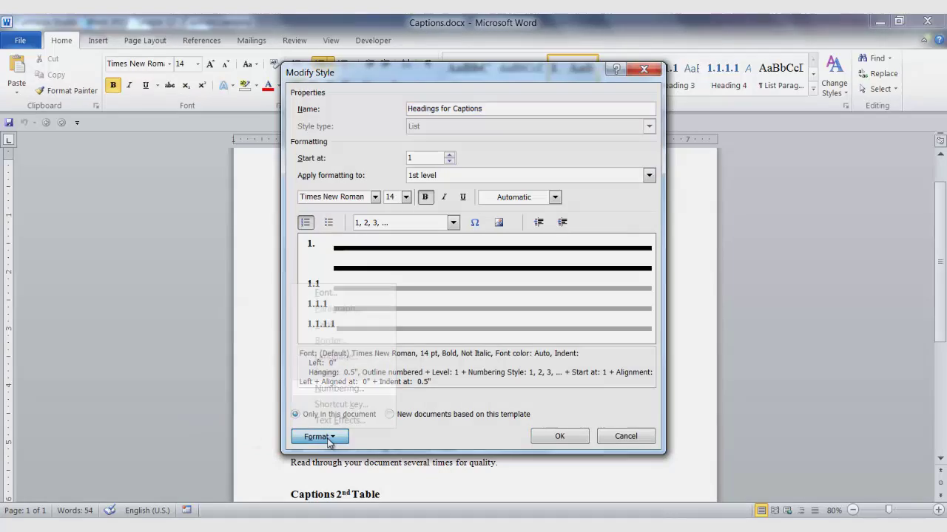
left_click(329, 441)
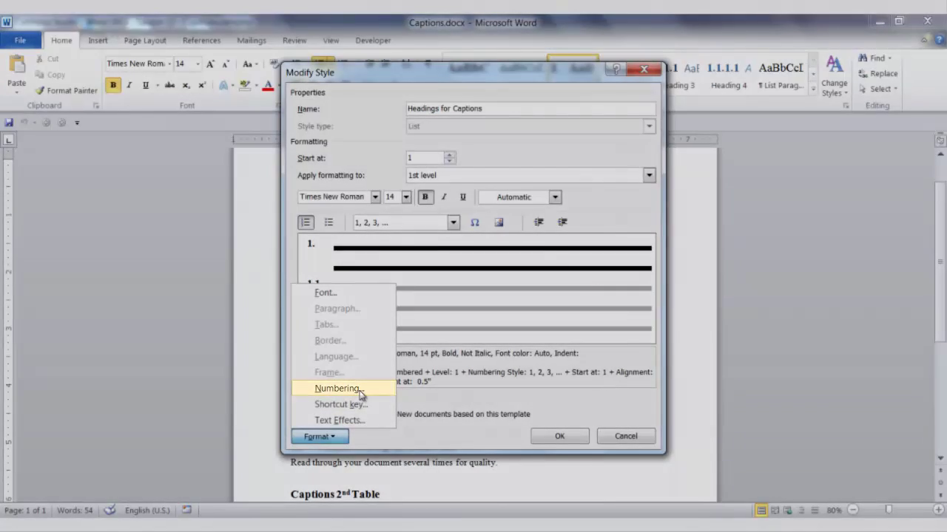
left_click(360, 391)
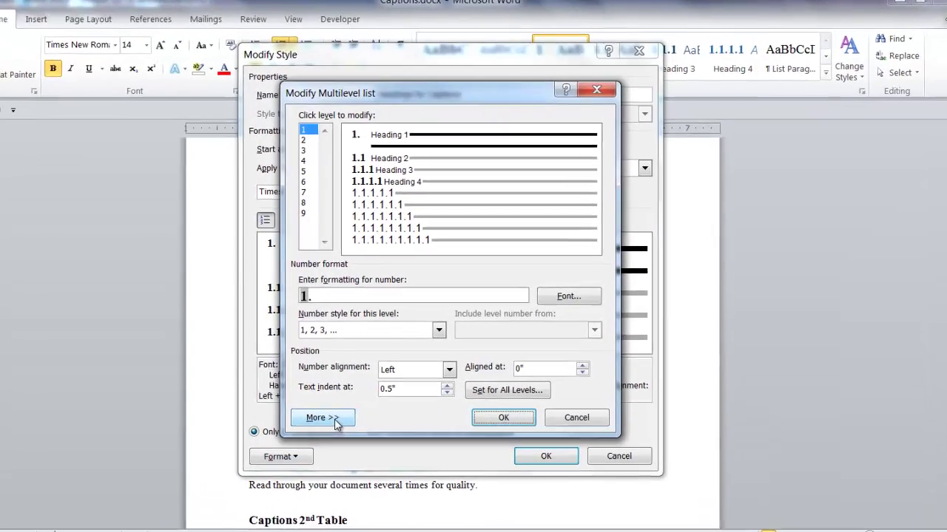
left_click(358, 401)
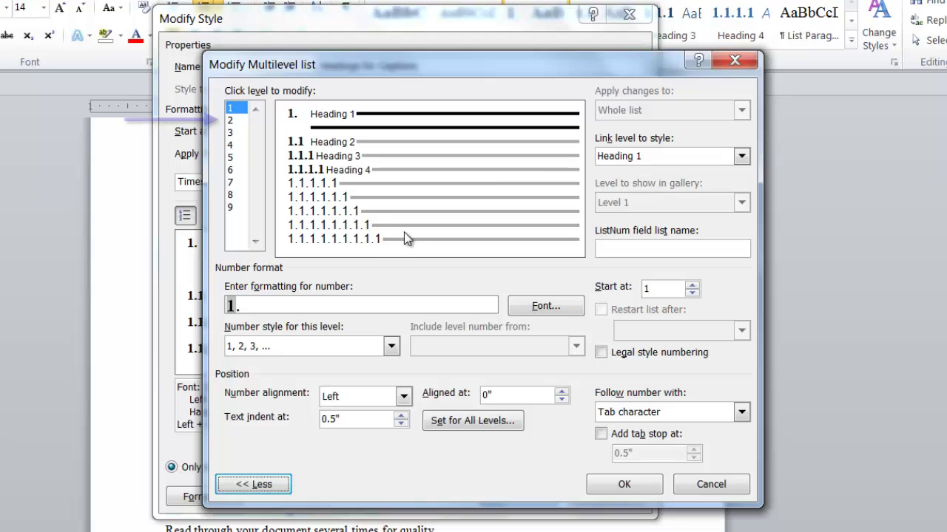
left_click(233, 120)
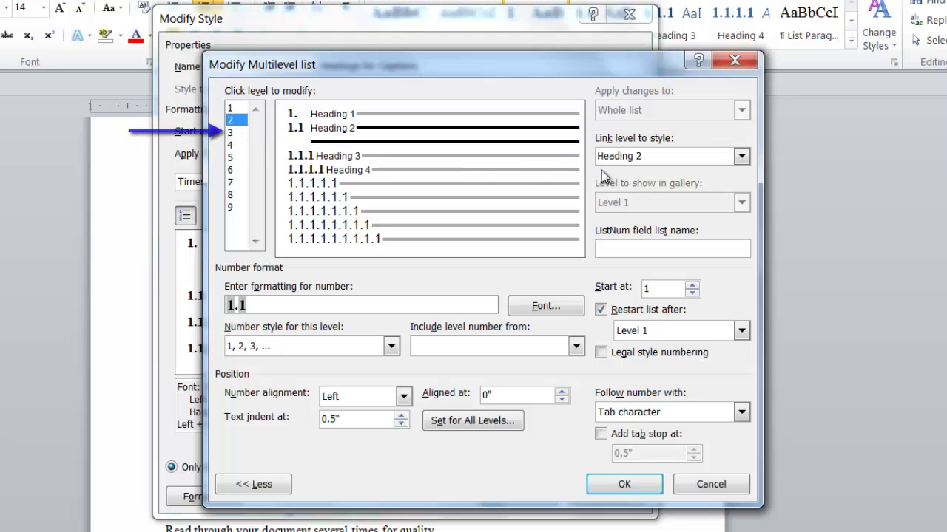
left_click(234, 134)
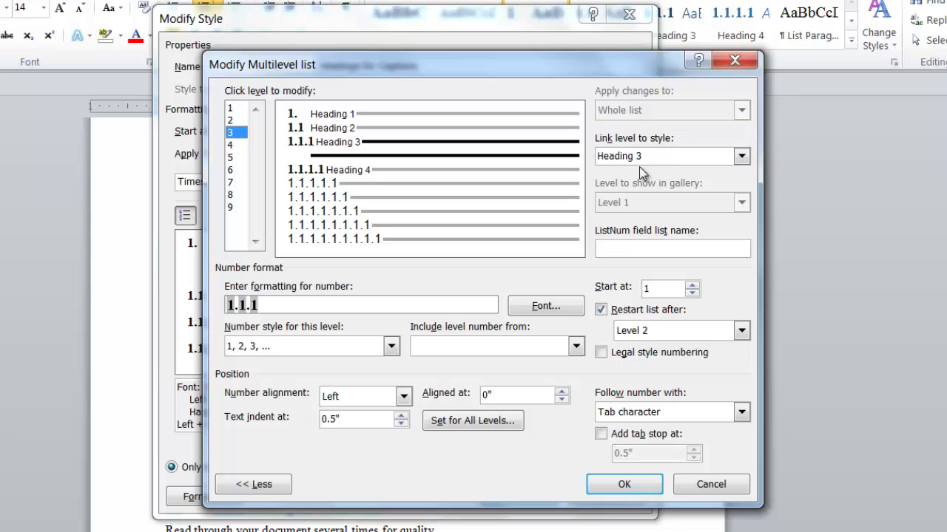
left_click(710, 484)
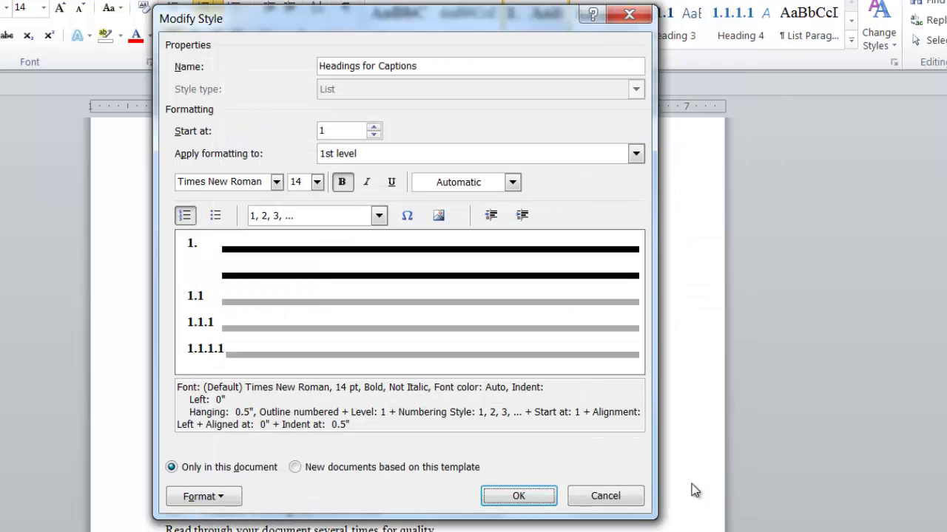
Cancel Modify Style and start a Table-labelled caption before 'Captions 1st Table'.
left_click(623, 506)
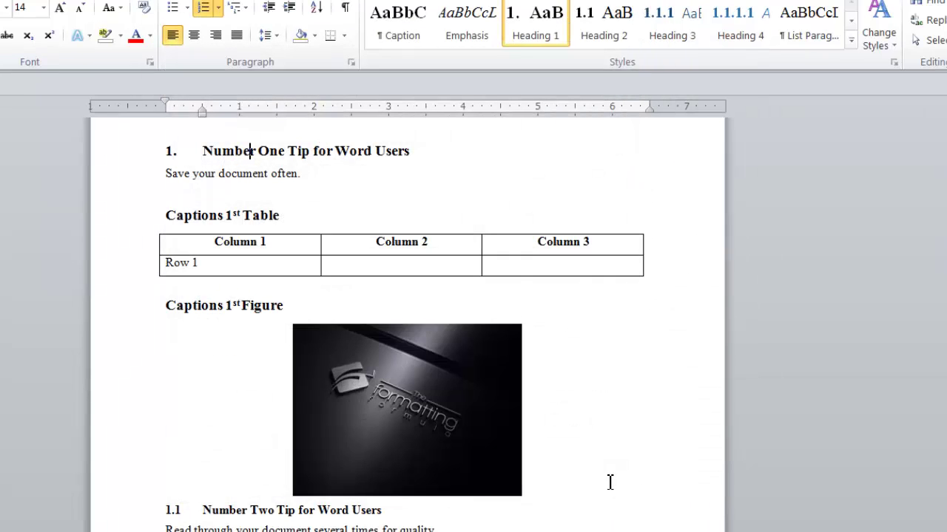
left_click(164, 215)
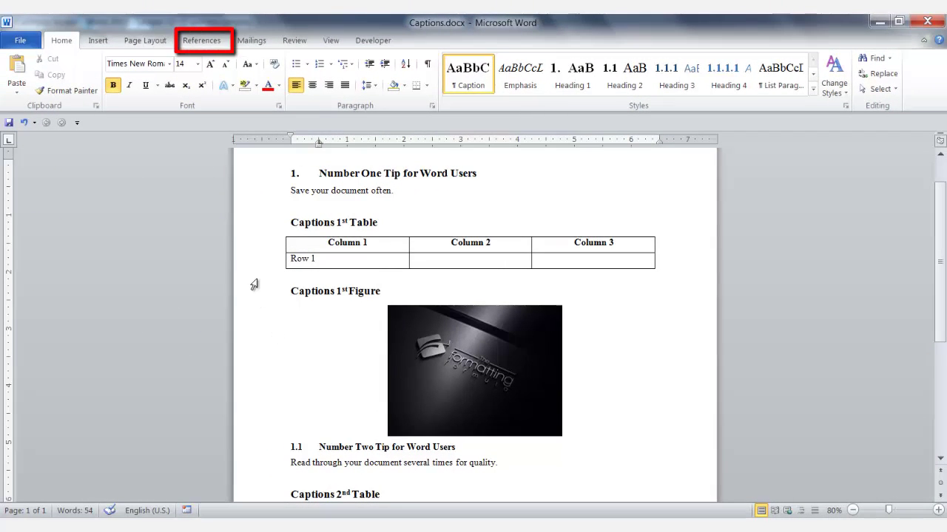
left_click(201, 41)
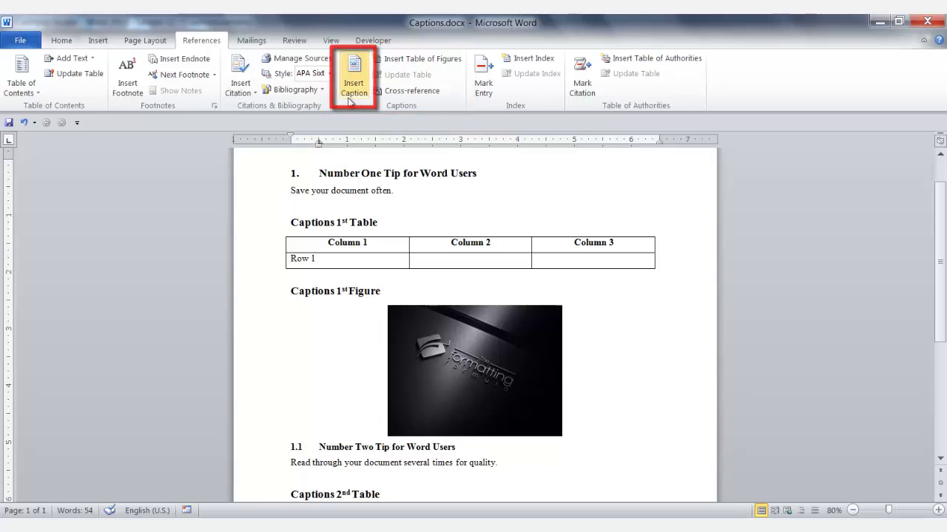
left_click(354, 85)
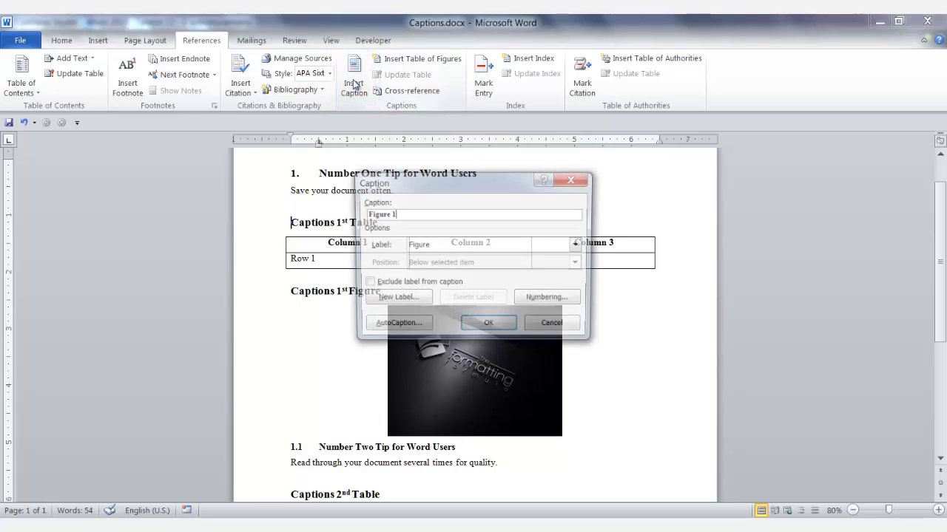
left_click(578, 245)
left_click(557, 277)
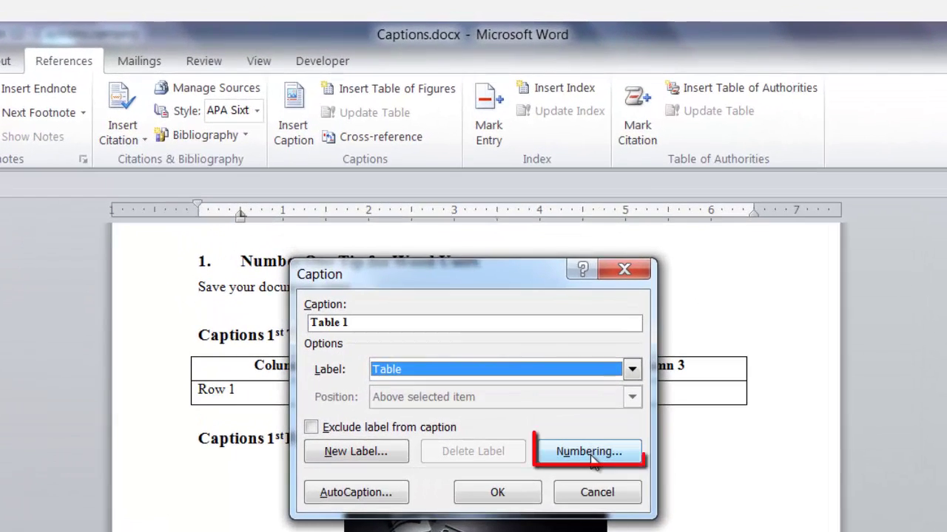
Number table captions 1, 2, 3 with the Heading 1 chapter number and a hyphen separator.
left_click(592, 458)
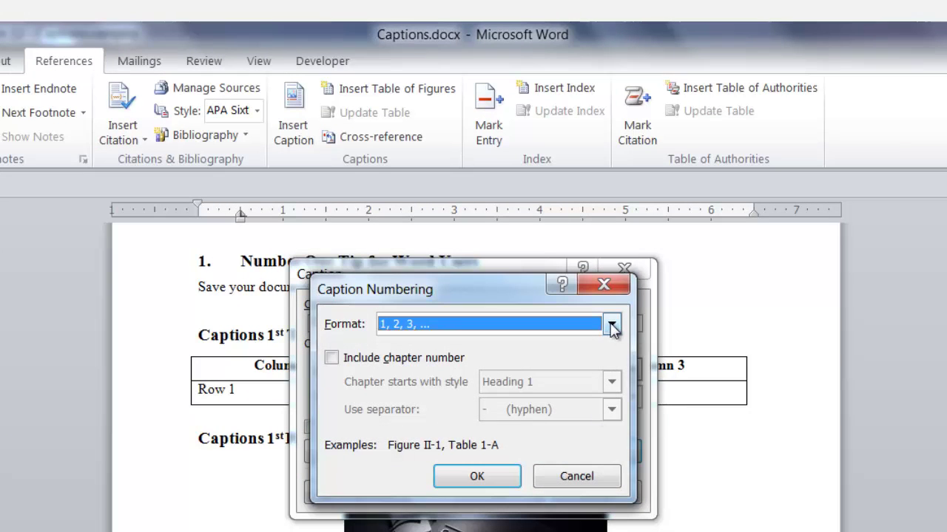
left_click(611, 325)
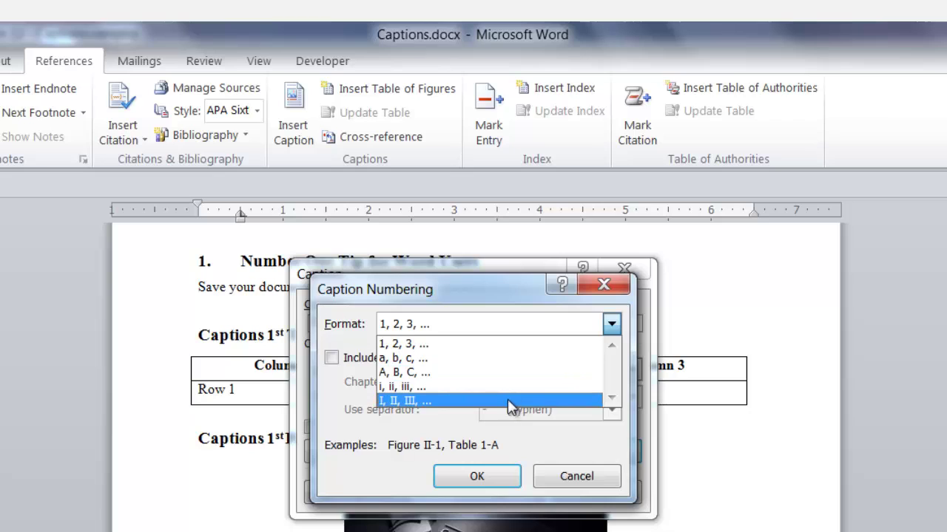
left_click(503, 350)
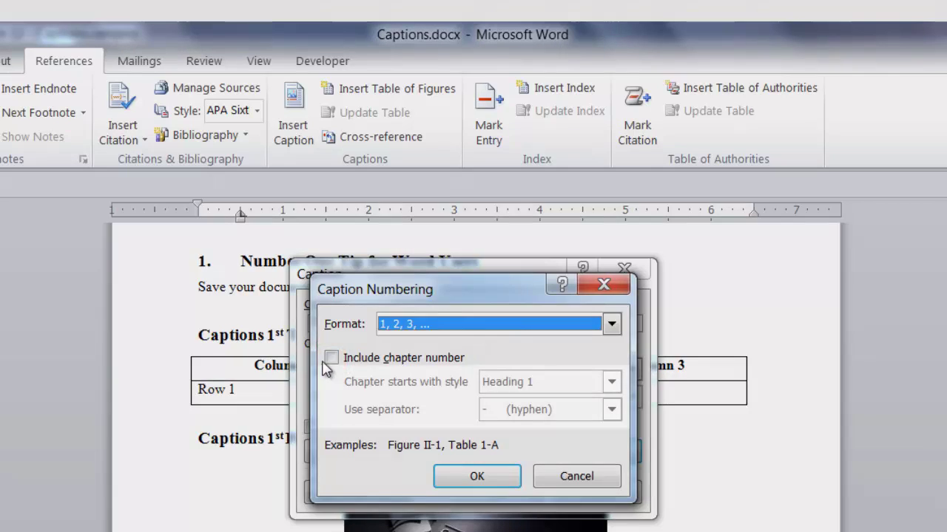
left_click(331, 358)
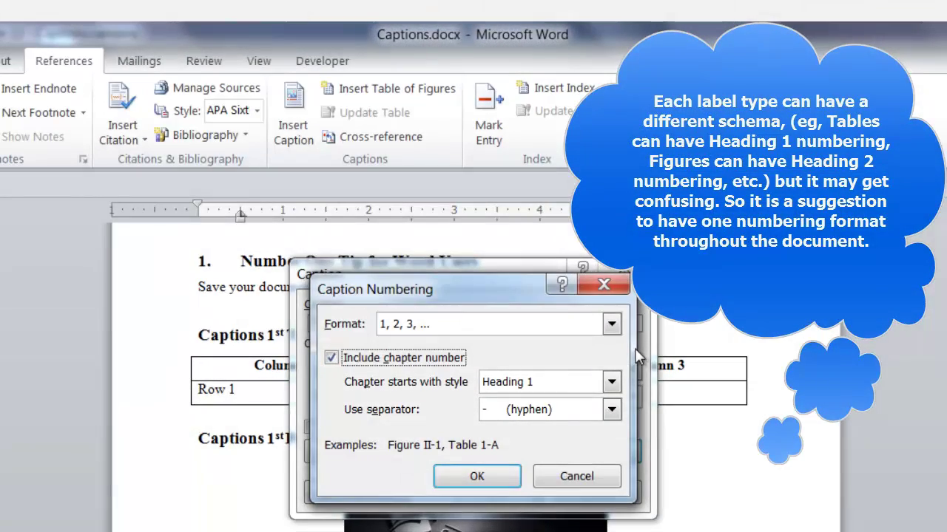
left_click(612, 383)
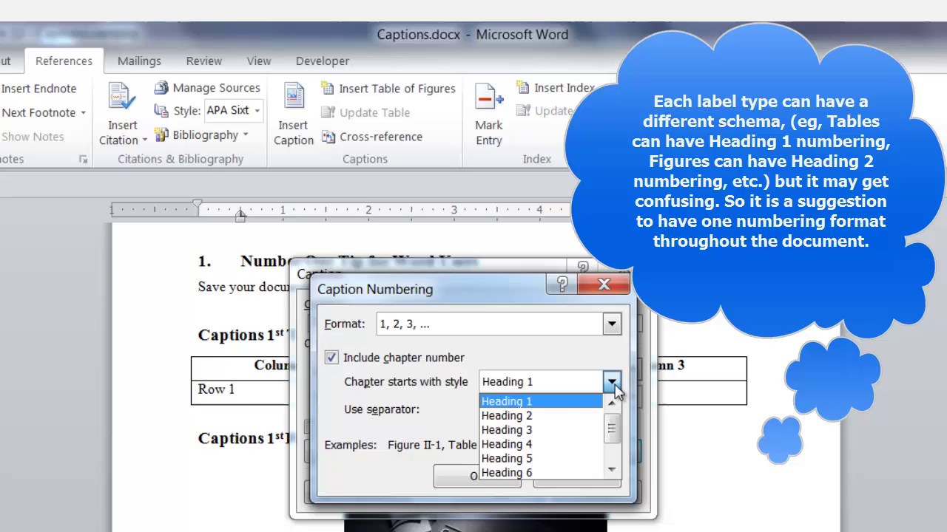
left_click(562, 403)
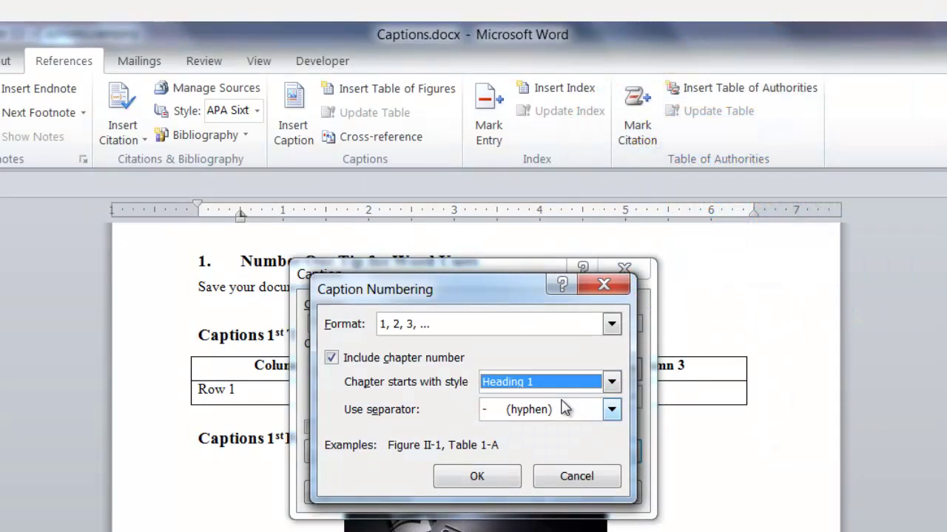
left_click(612, 411)
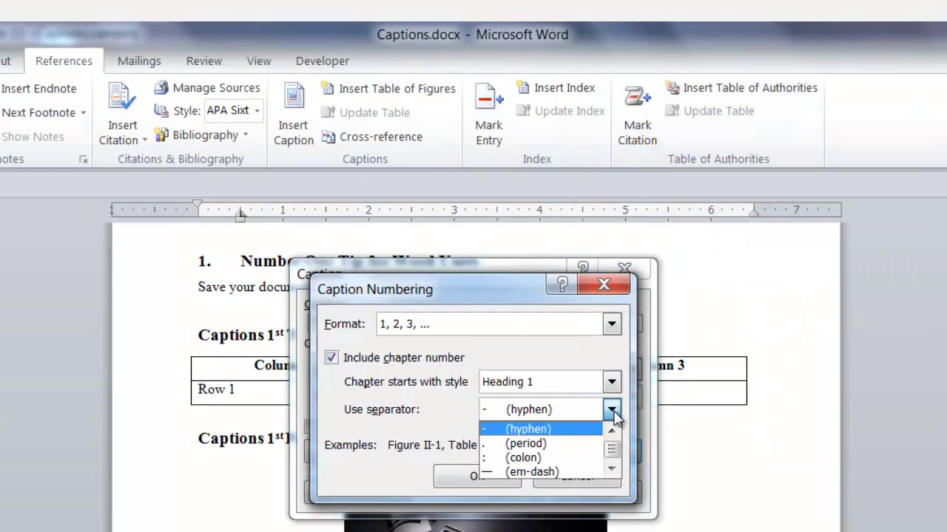
left_click(569, 429)
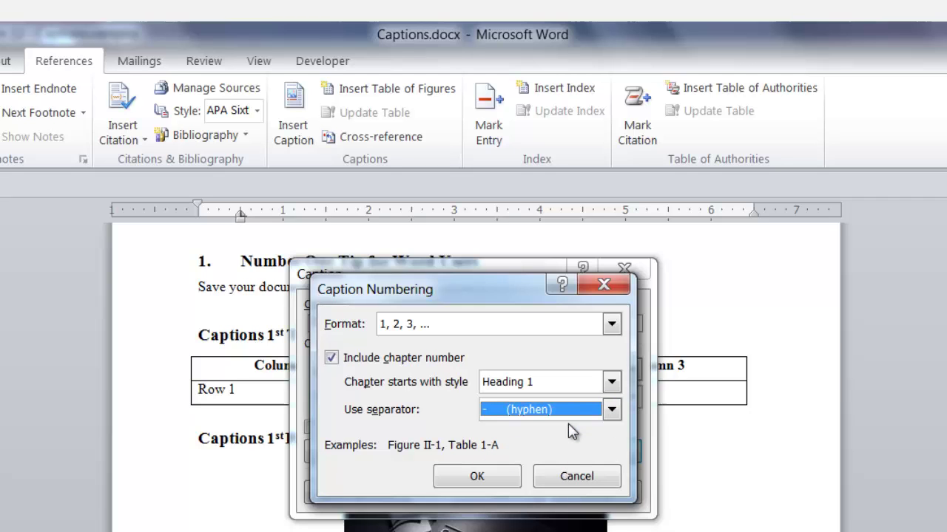
Insert the 'Table 1-1' caption and follow it with a colon and a tab.
left_click(486, 475)
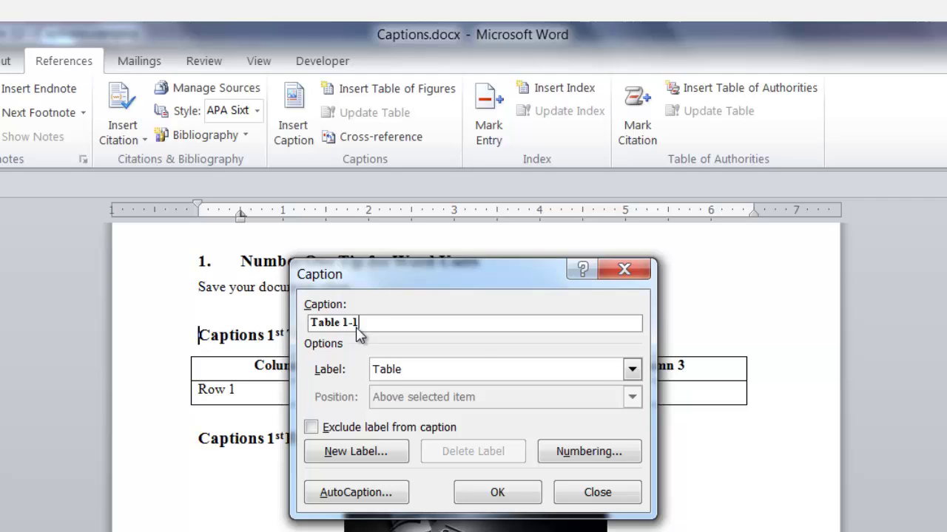
left_click(503, 492)
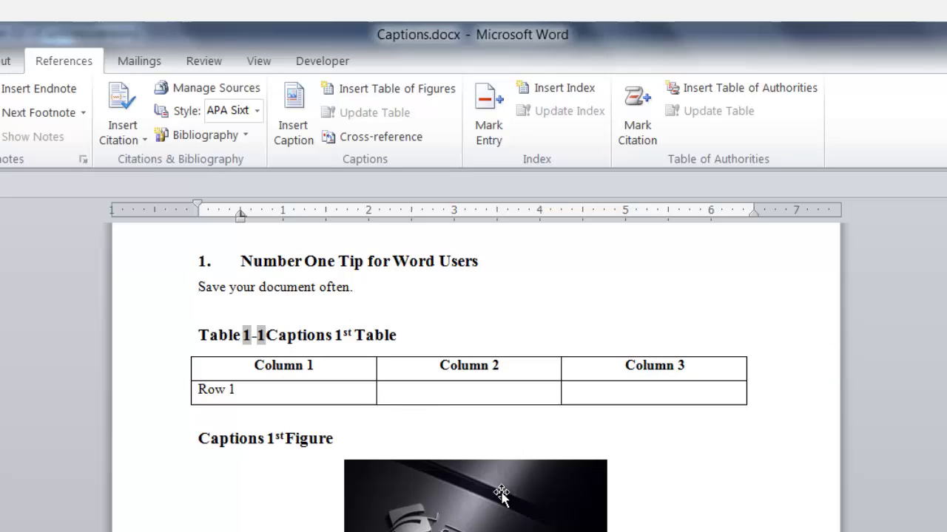
type(":")
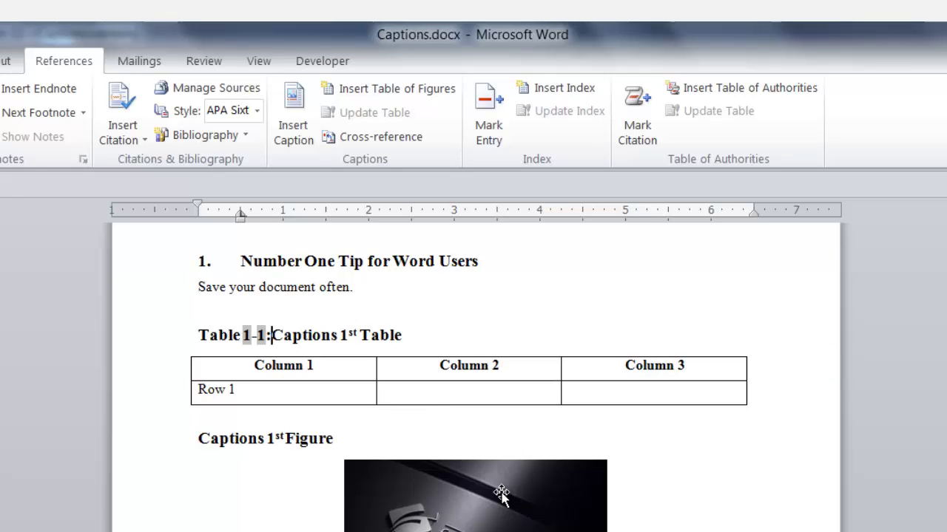
key("Tab")
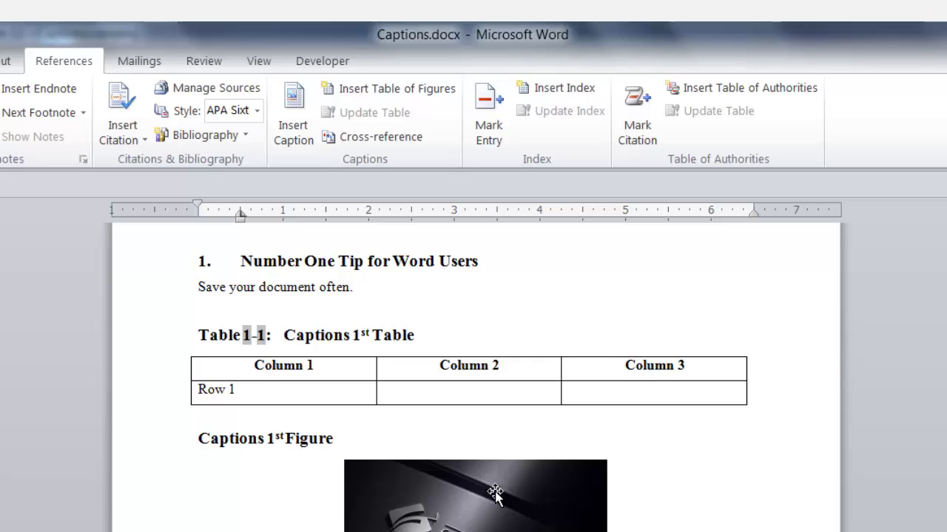
Insert a chapter-numbered 'Figure 1-1' caption before 'Captions 1st Figure'.
left_click(198, 439)
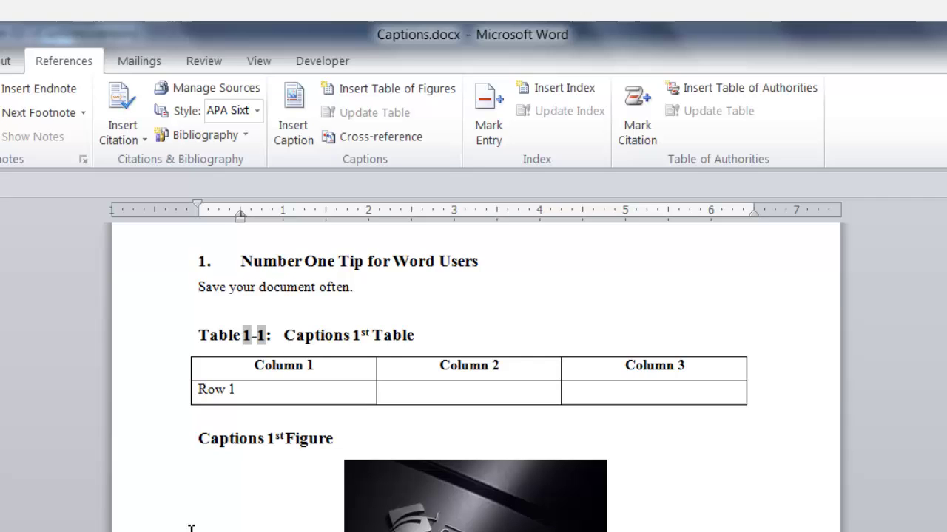
left_click(292, 131)
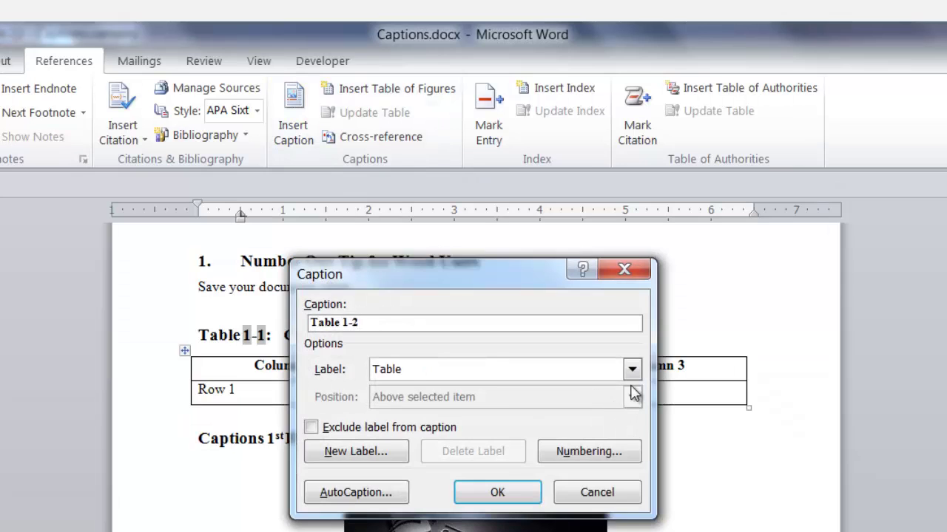
left_click(633, 369)
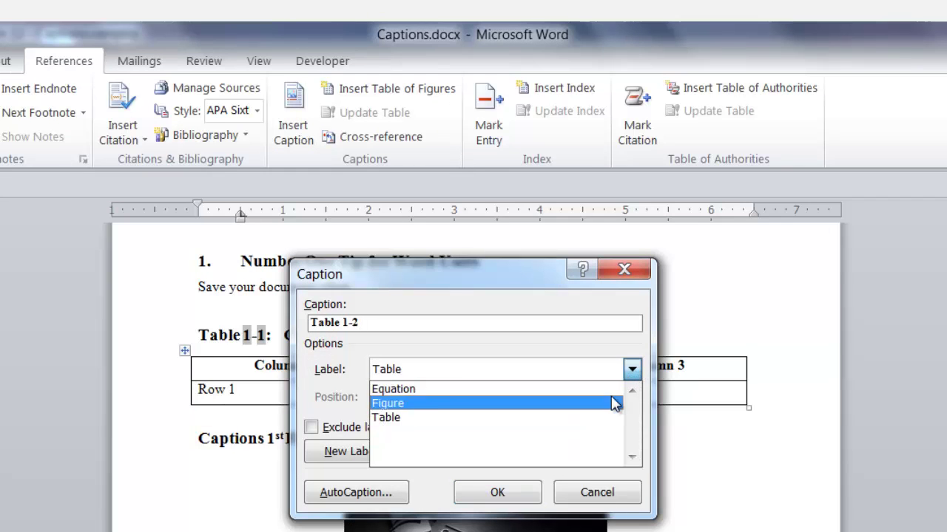
left_click(615, 403)
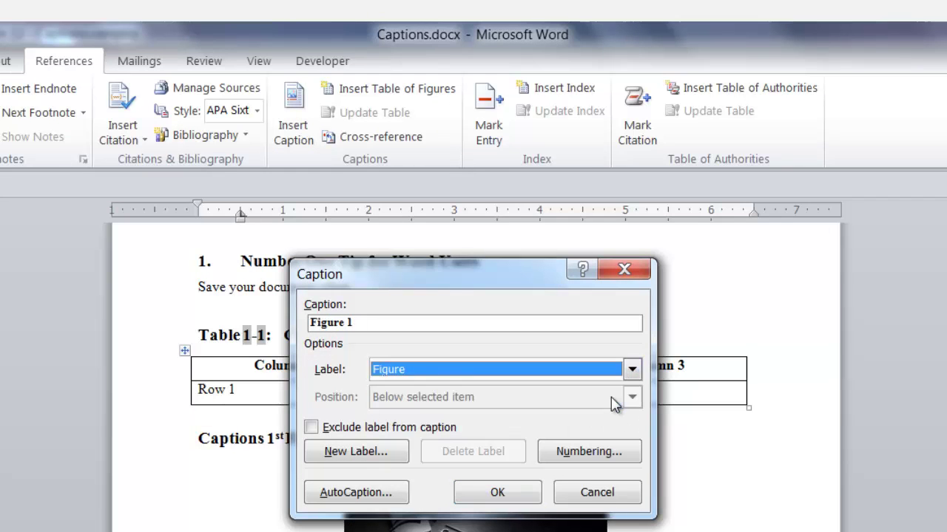
left_click(591, 452)
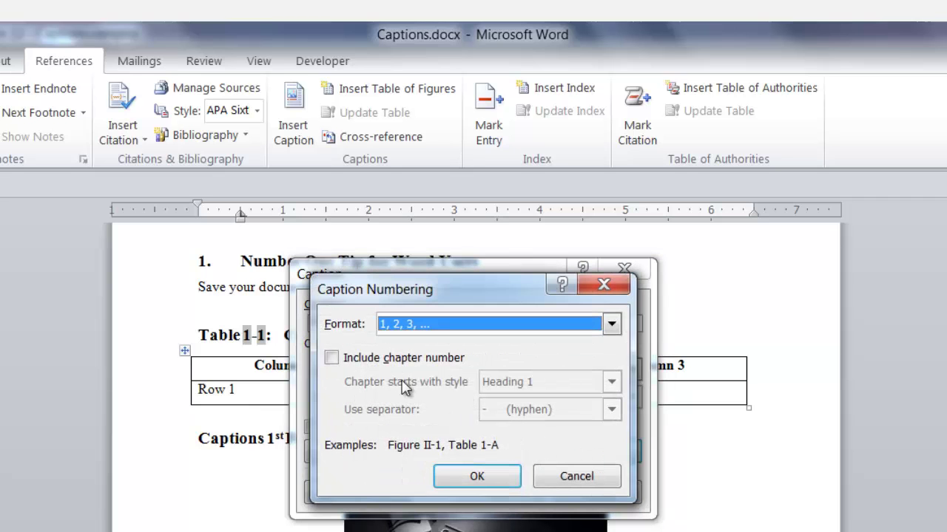
left_click(333, 358)
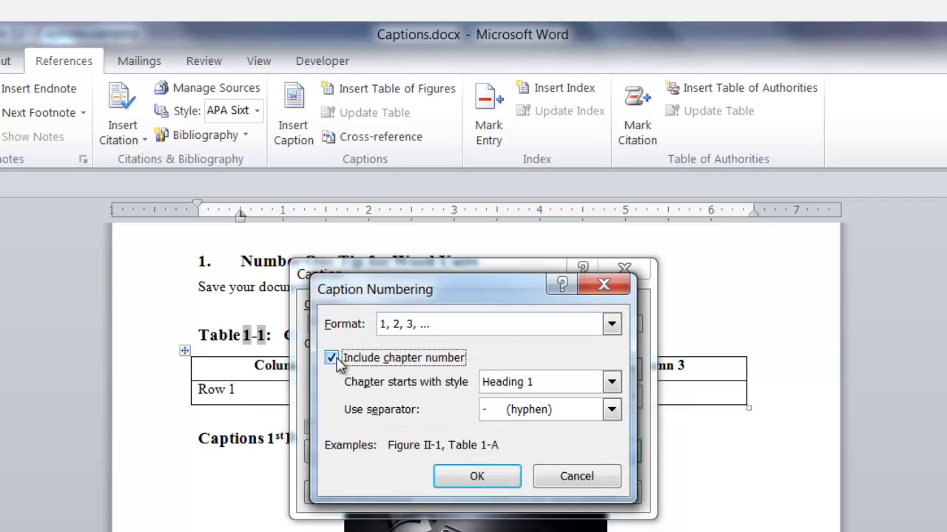
left_click(486, 478)
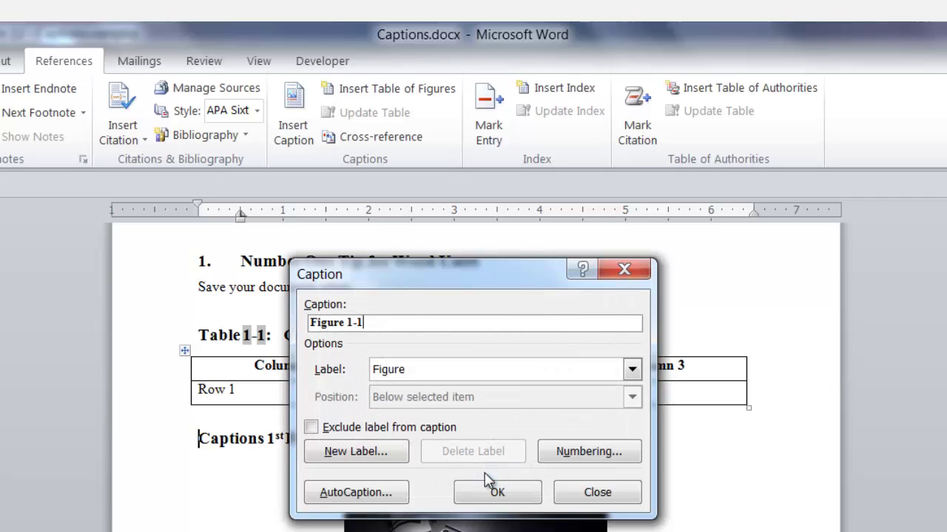
left_click(488, 491)
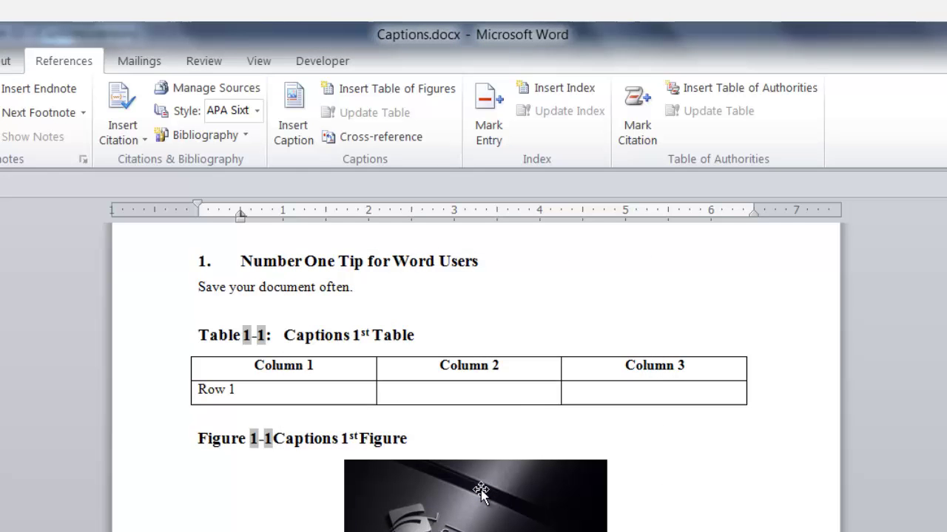
Add a colon after 'Figure 1-1' and scroll down to the 'Captions 2nd Table' section.
type(":")
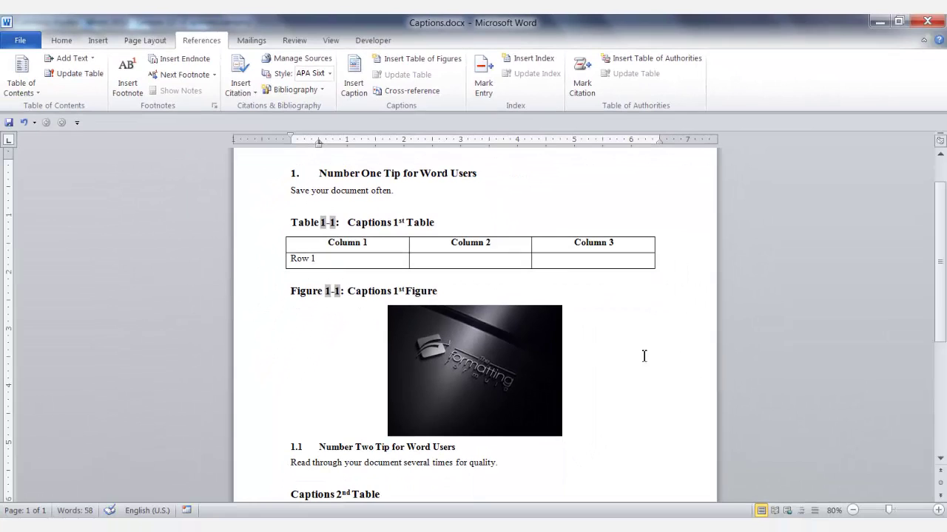
scroll(659, 372, "down", 2)
scroll(659, 372, "down", 2)
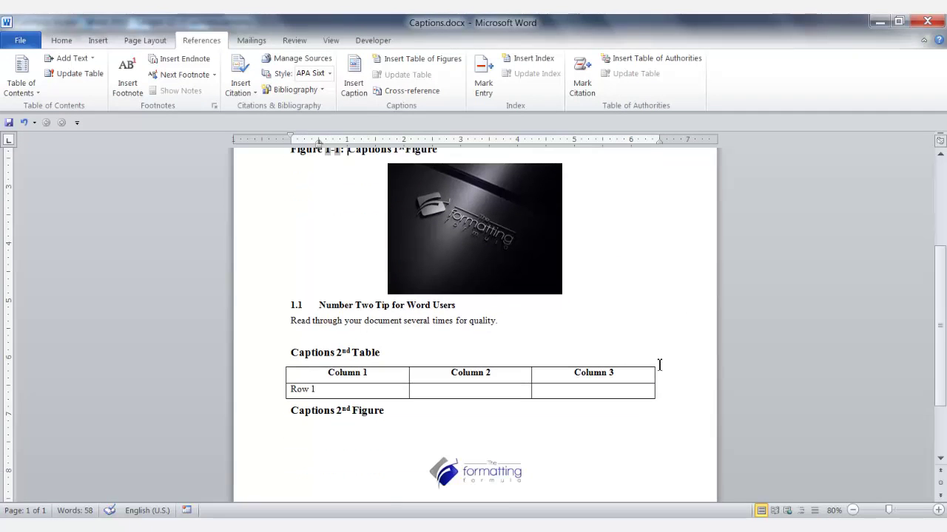
scroll(659, 364, "down", 1)
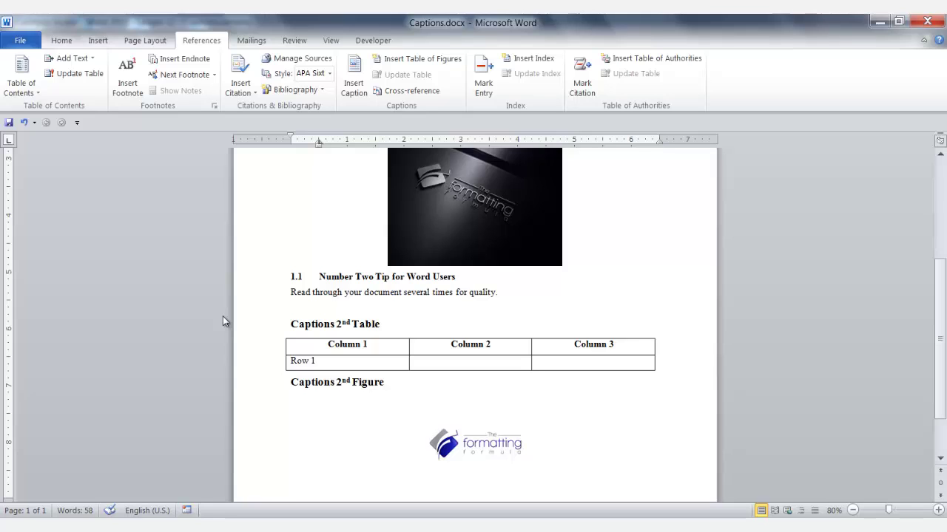
Start a Table-labelled caption before the 'Captions 2nd Table' heading.
left_click(289, 324)
left_click(354, 90)
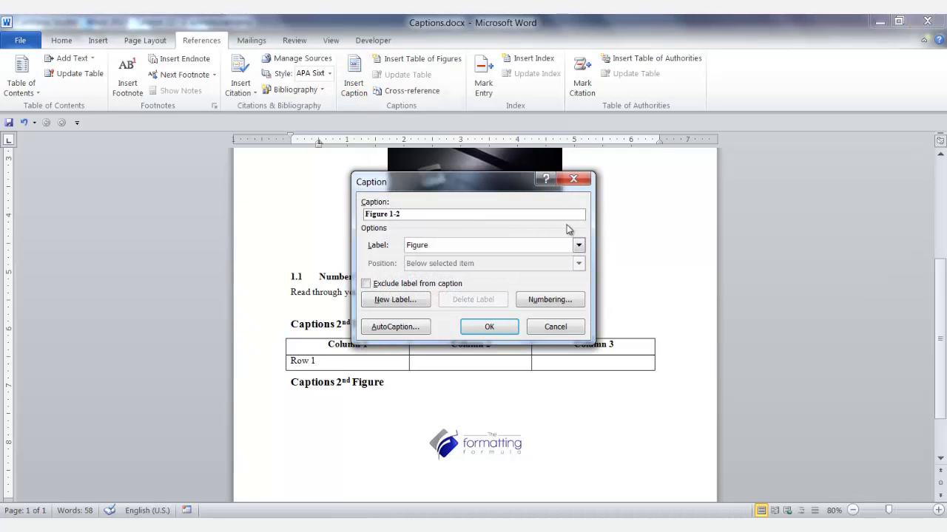
left_click(578, 244)
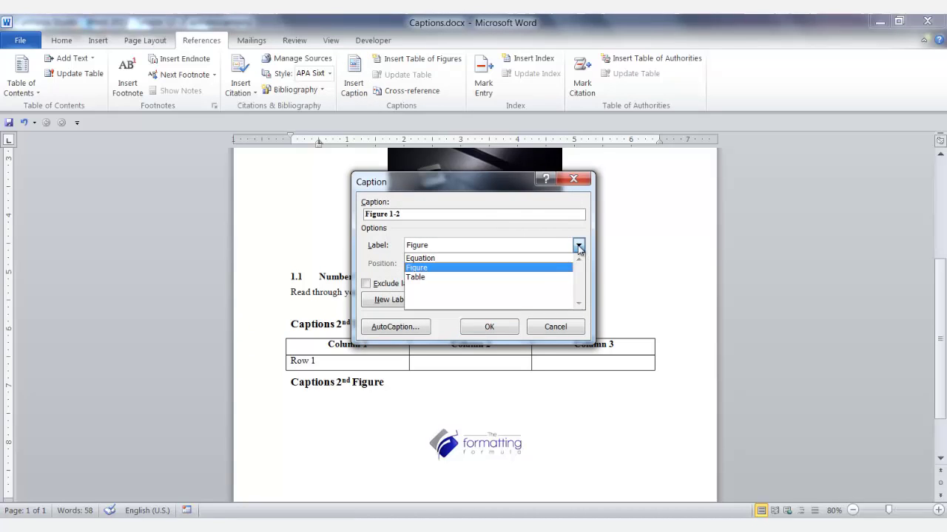
left_click(556, 278)
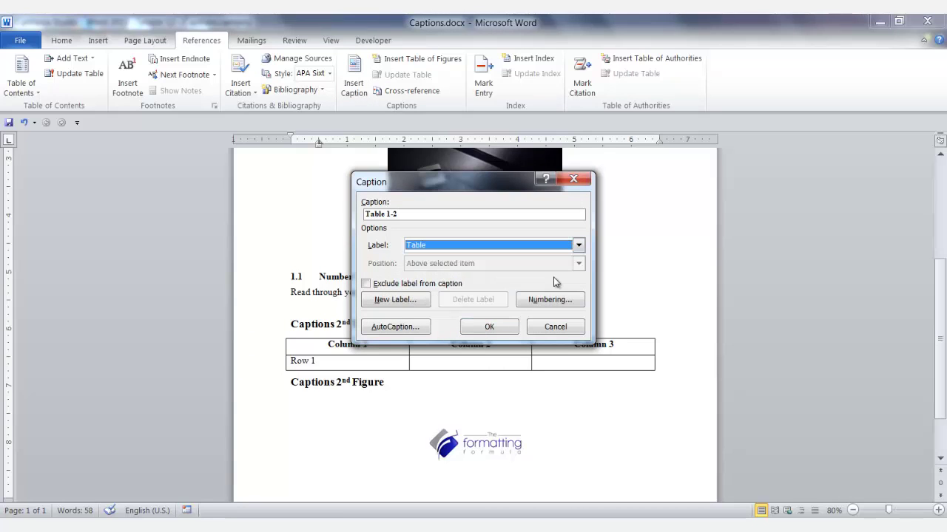
Base numbering on Heading 2 and insert 'Table 1.1-1:' followed by a tab.
left_click(549, 300)
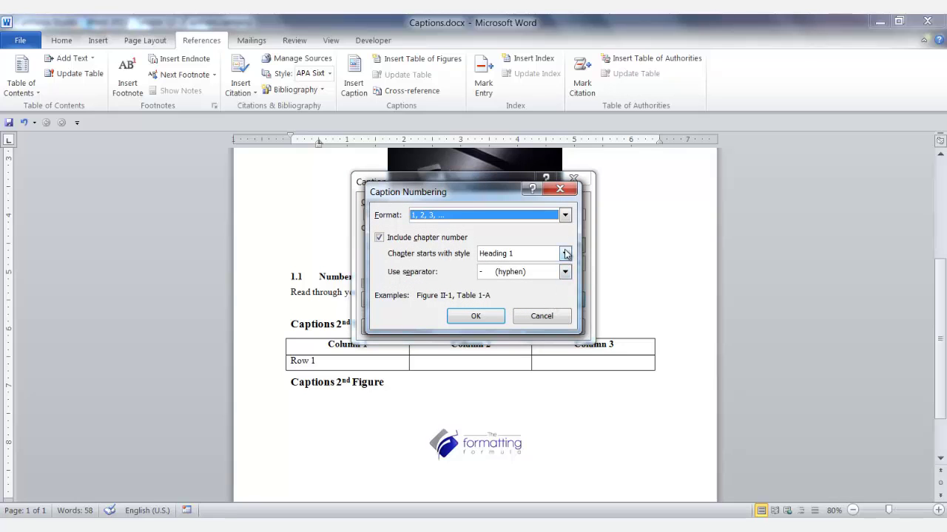
left_click(565, 254)
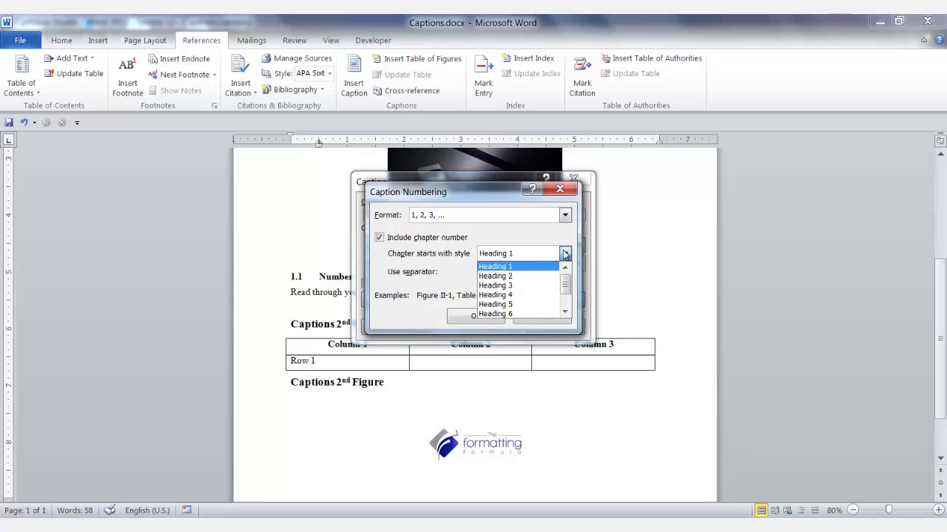
left_click(529, 276)
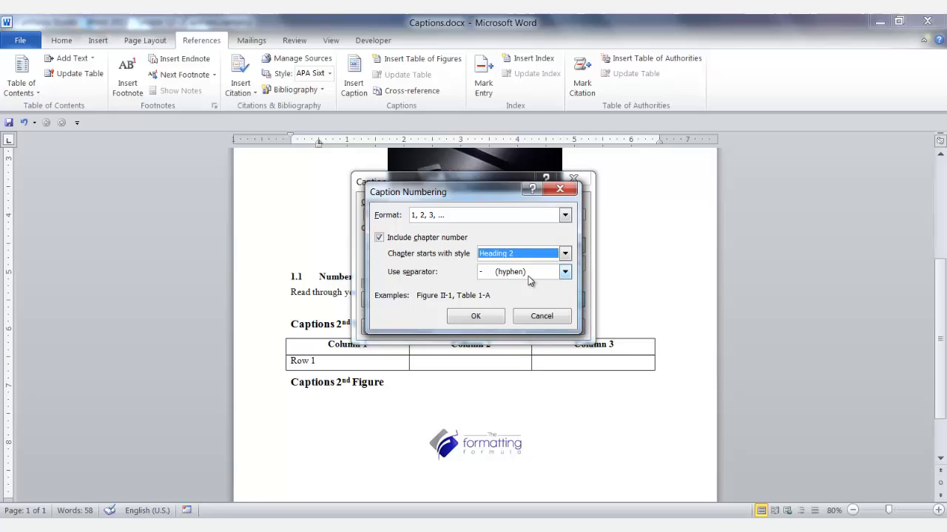
left_click(477, 325)
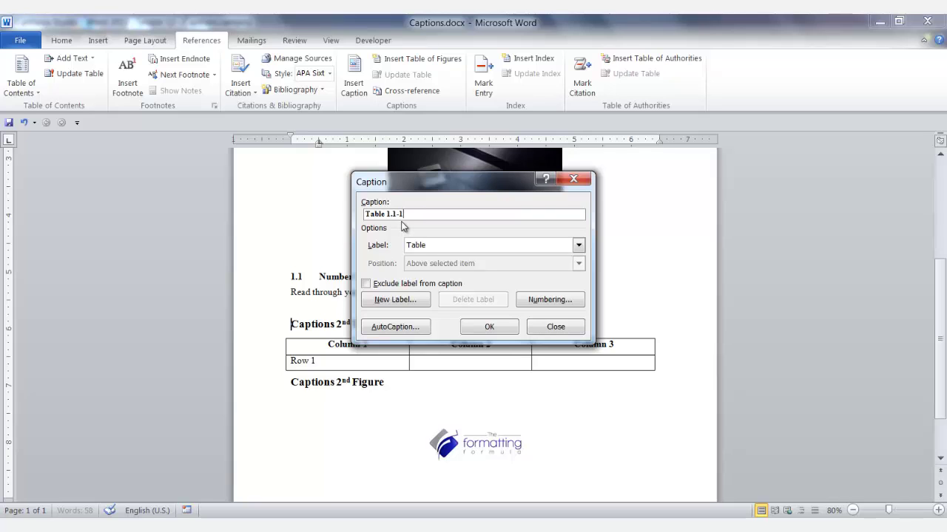
left_click(506, 331)
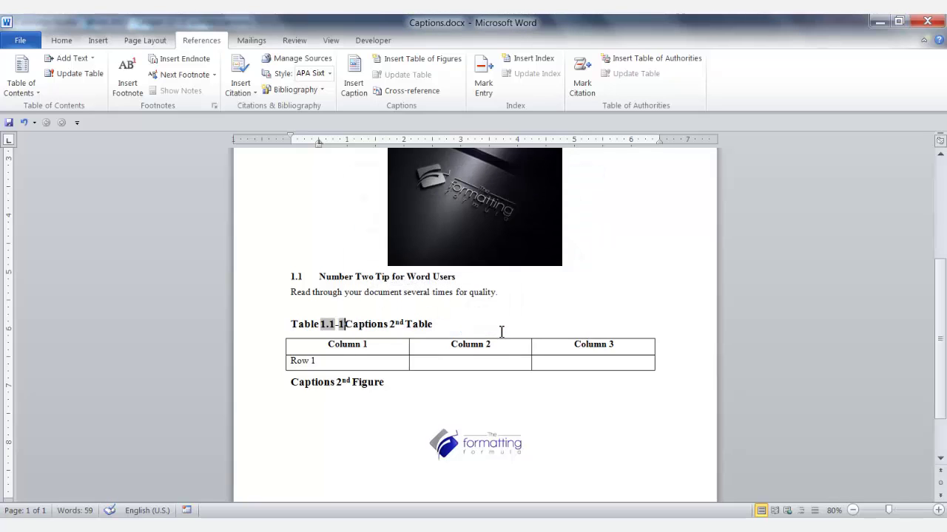
type(":")
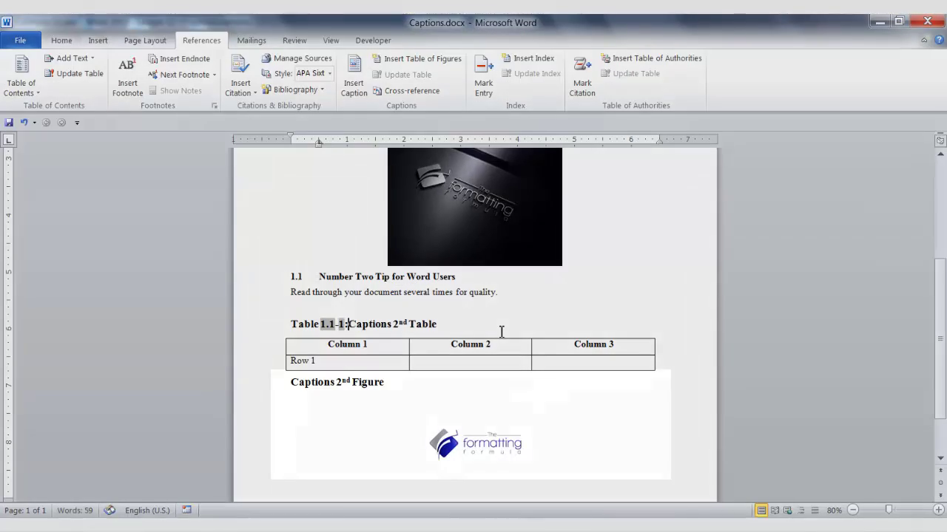
key("Tab")
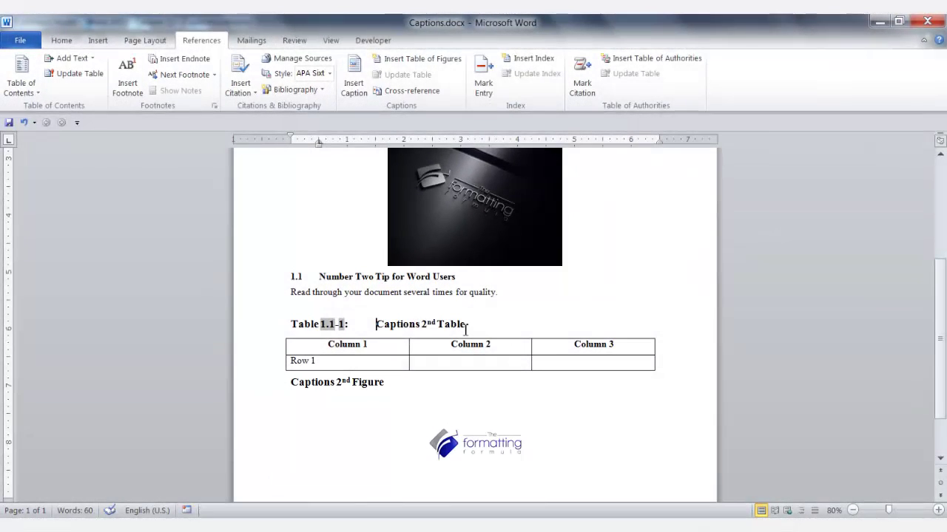
Set up a Figure caption before 'Captions 2nd Figure' numbered by Heading 2 sections.
left_click(289, 383)
left_click(355, 81)
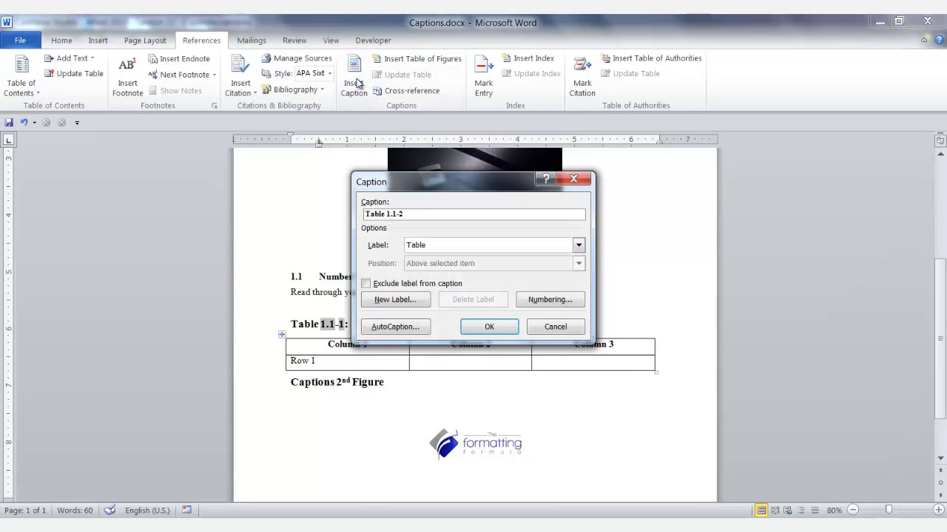
left_click(578, 245)
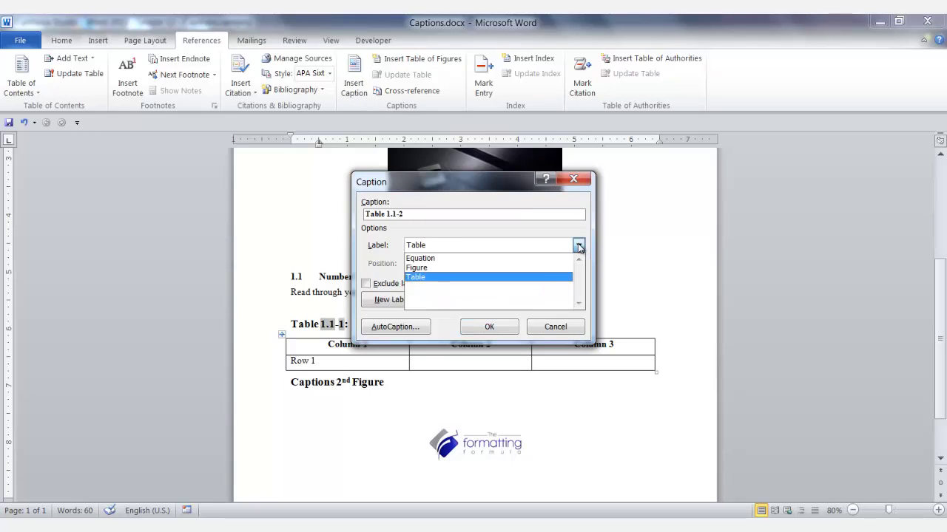
left_click(560, 268)
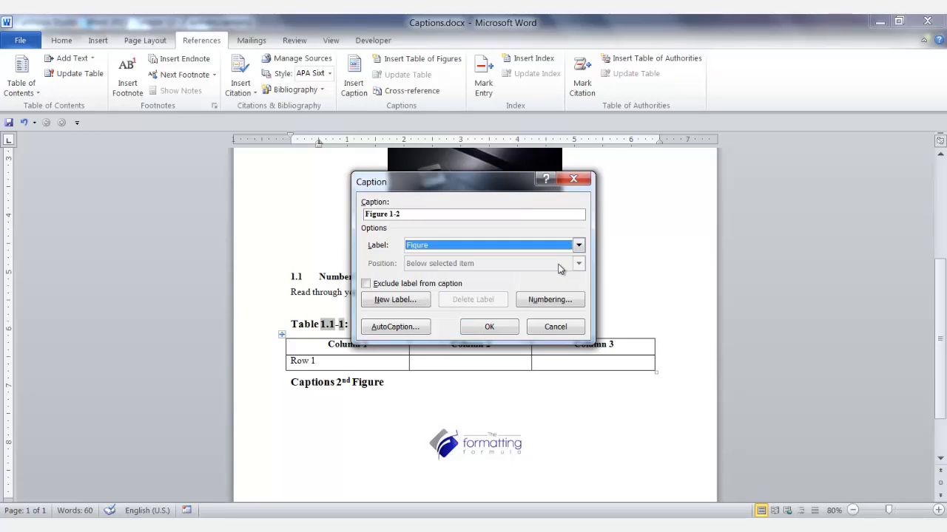
left_click(548, 302)
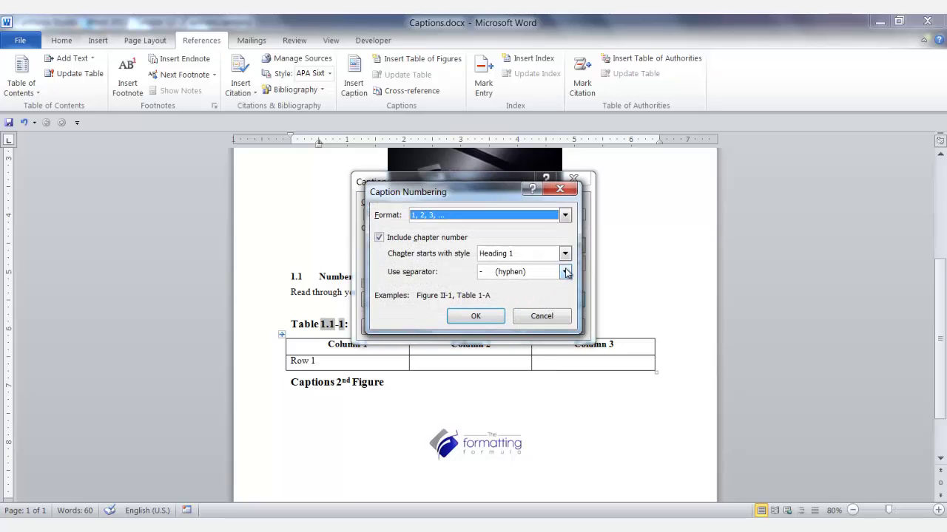
left_click(565, 254)
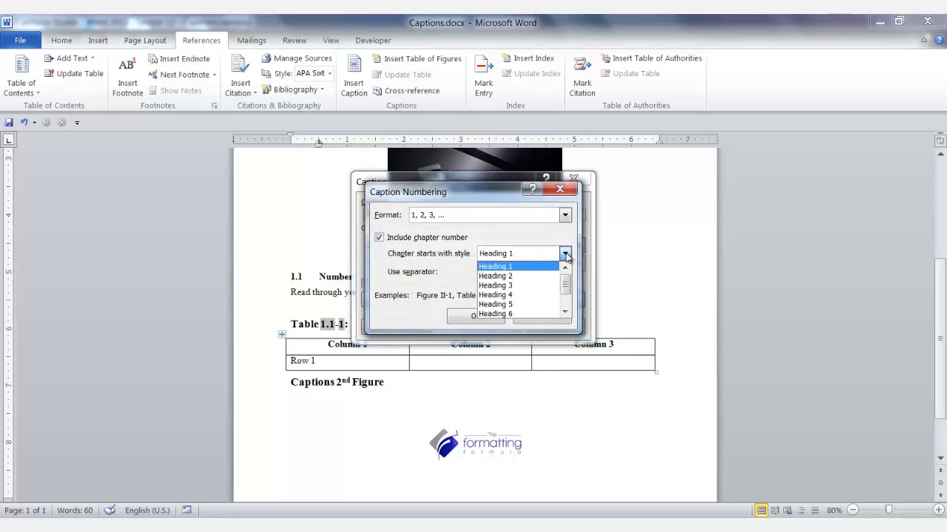
left_click(531, 276)
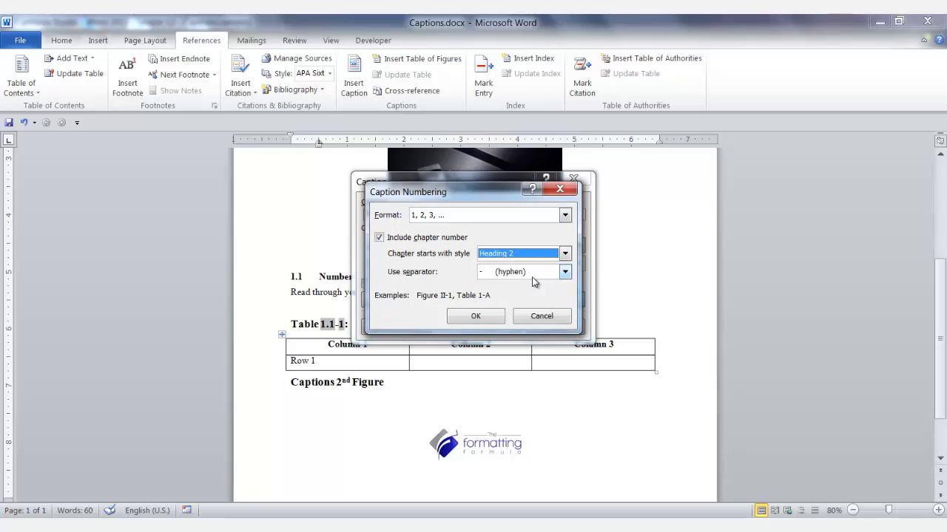
left_click(476, 317)
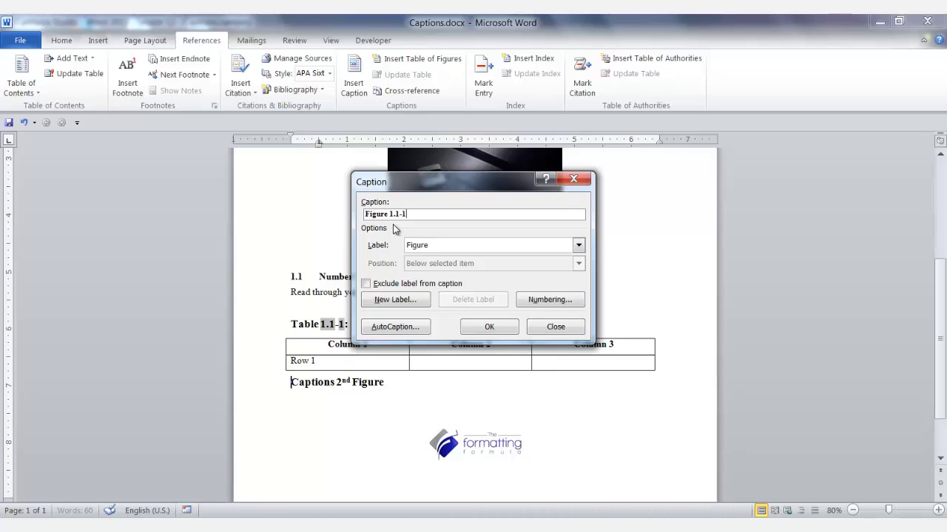
left_click(415, 306)
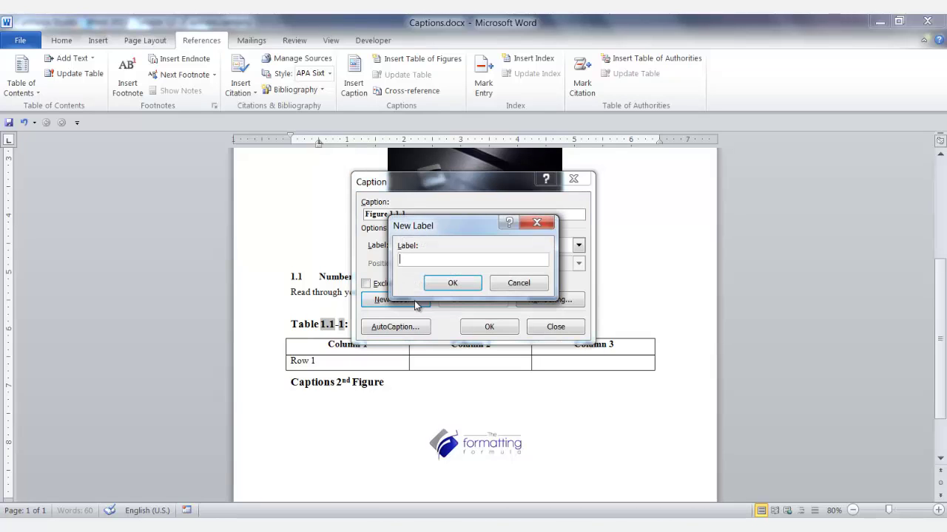
type("Append")
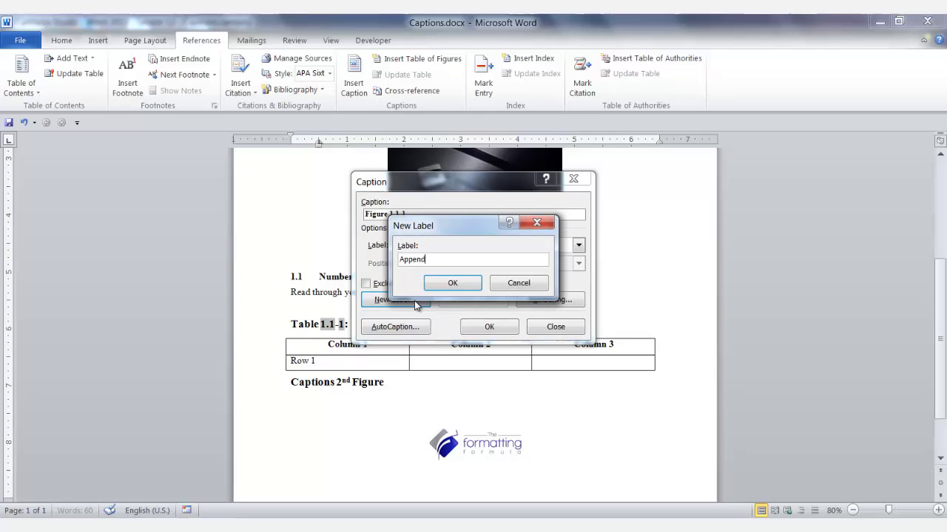
type("ix")
left_click(452, 284)
left_click(578, 247)
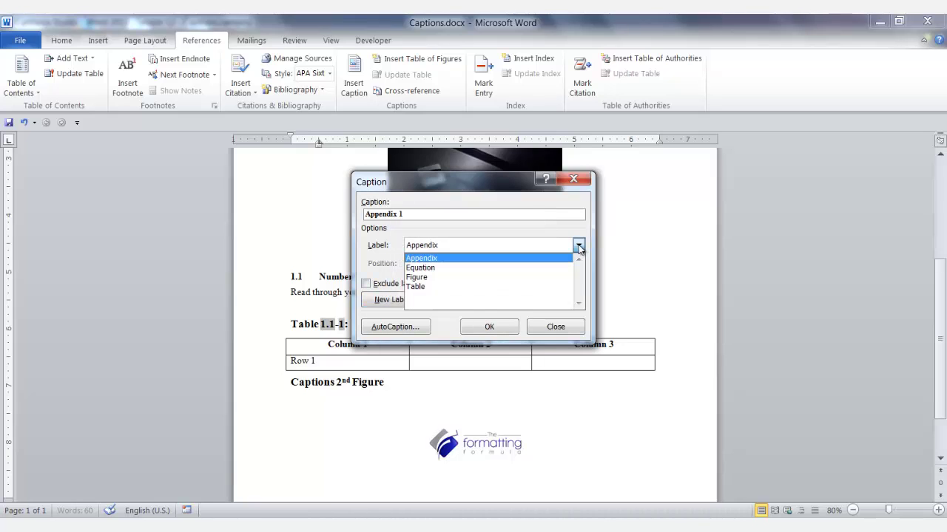
left_click(578, 248)
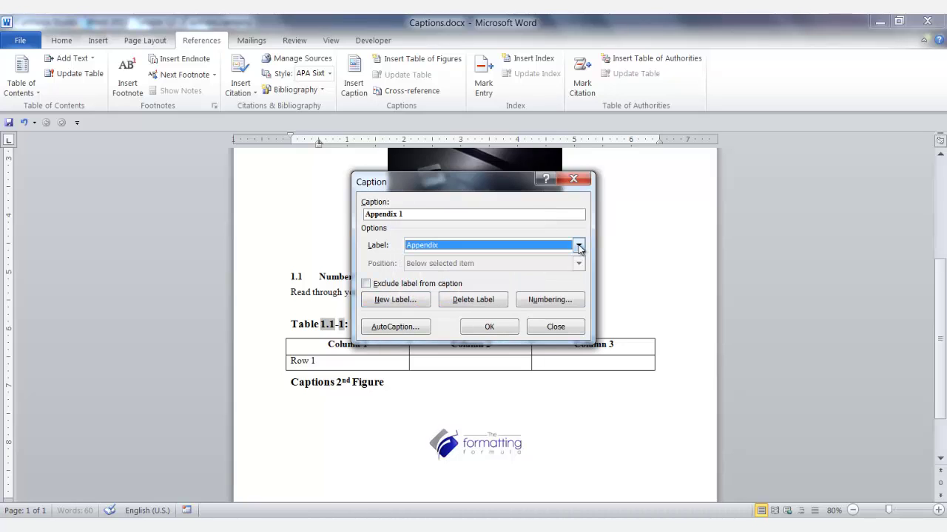
left_click(493, 304)
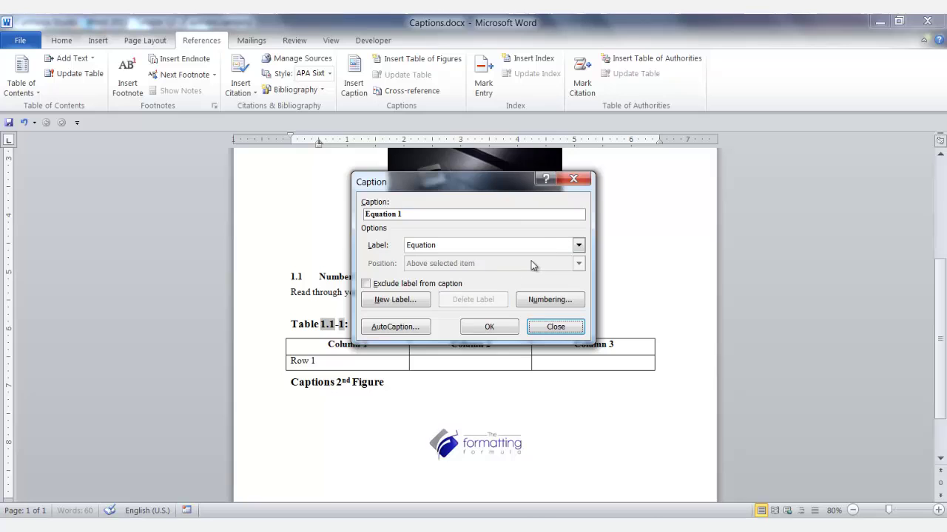
left_click(579, 246)
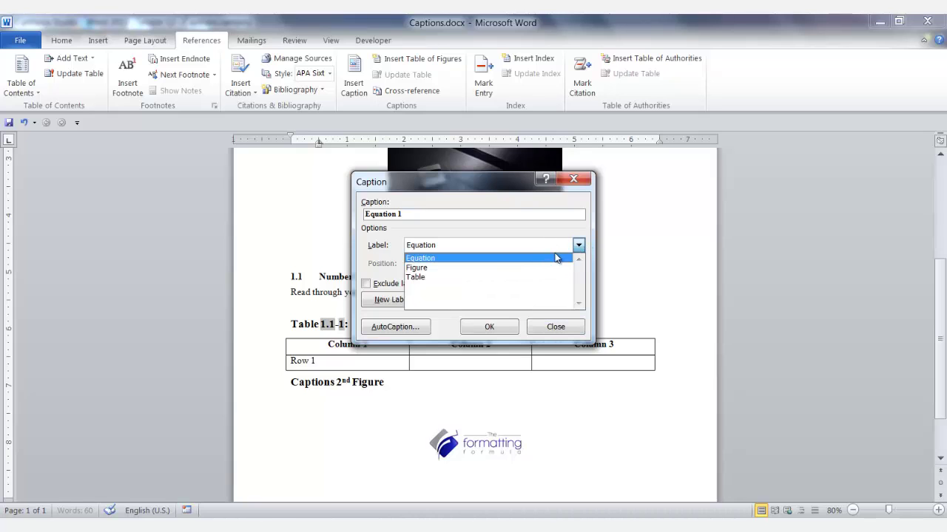
left_click(486, 268)
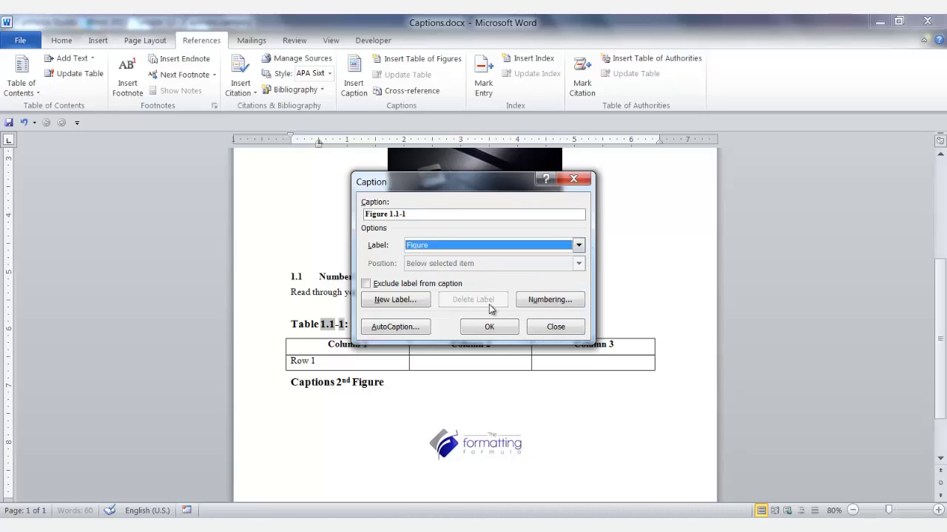
Insert the 'Figure 1.1-1' caption and add a colon and tab after it.
left_click(492, 329)
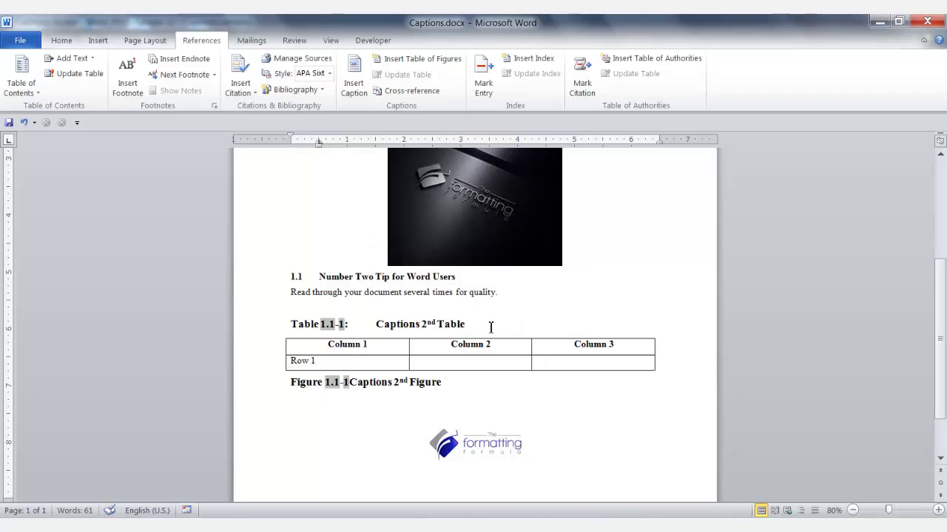
type(":")
key("Tab")
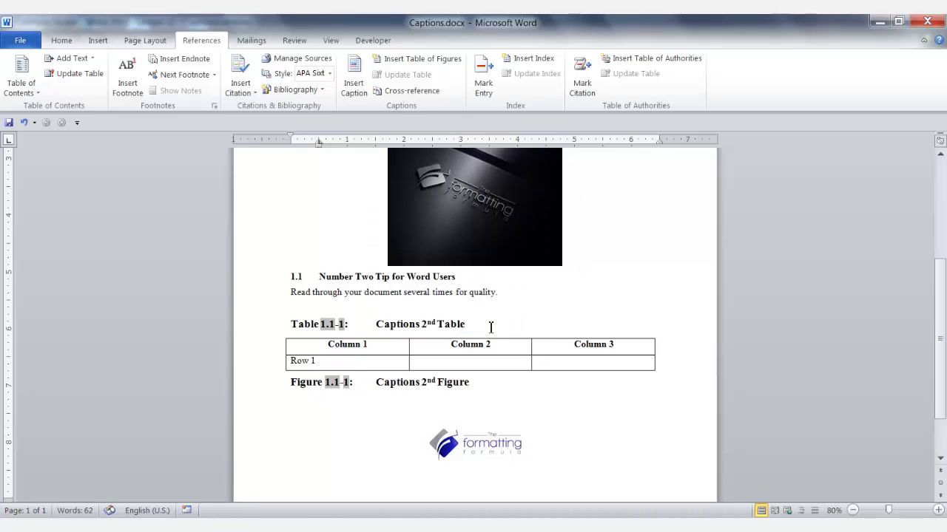